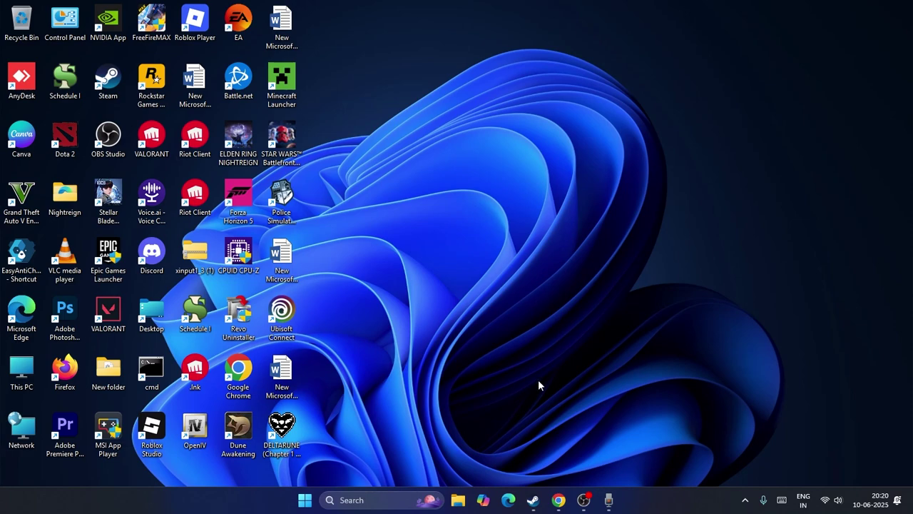
In Chrome, download the portable rufus-4.7p.exe from the latest releases on the Rufus site to Downloads and minimize the browser
click(558, 499)
scroll(796, 210, up, 10)
scroll(720, 142, down, 10)
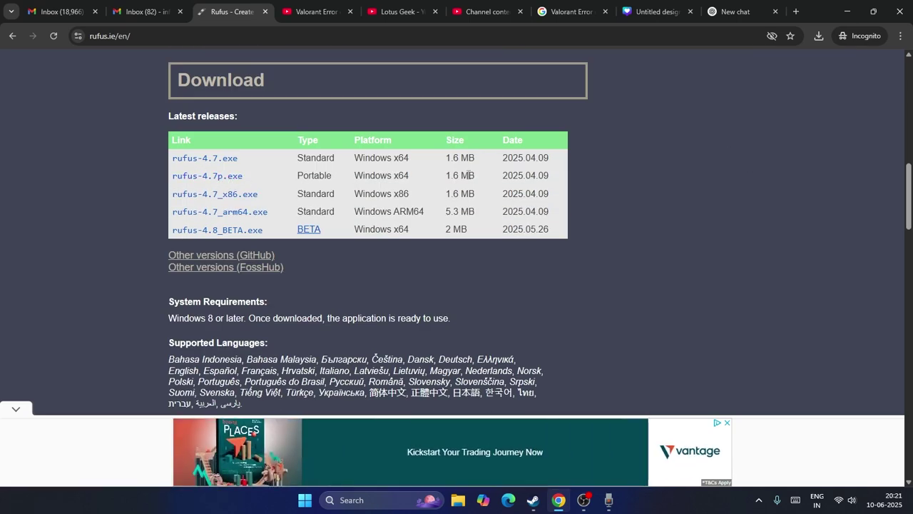
click(238, 179)
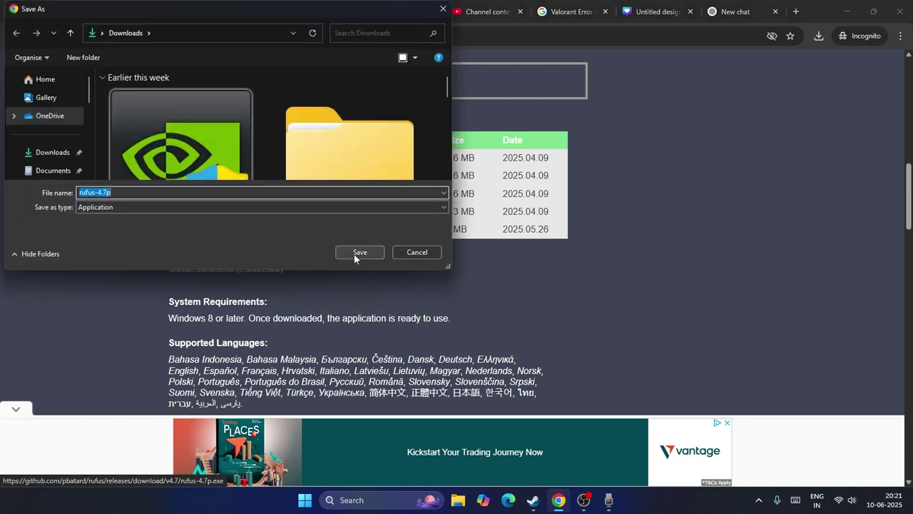
click(354, 254)
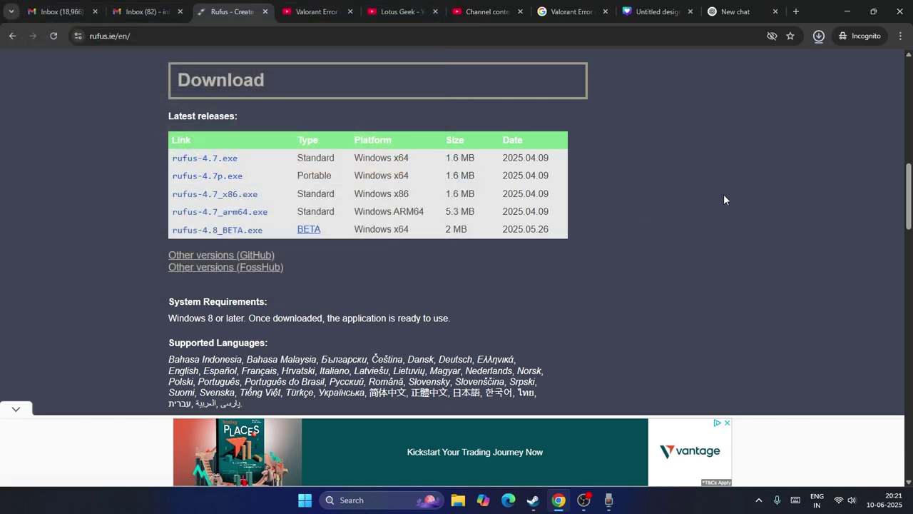
click(846, 13)
click(845, 13)
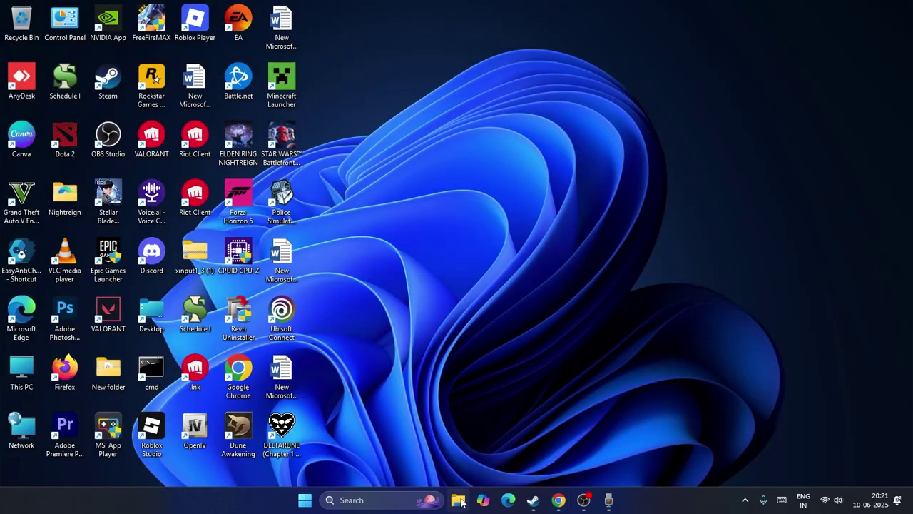
Move rufus-4.7p from the Downloads folder to the desktop and launch it, allowing online update checks
double_click(159, 324)
click(32, 158)
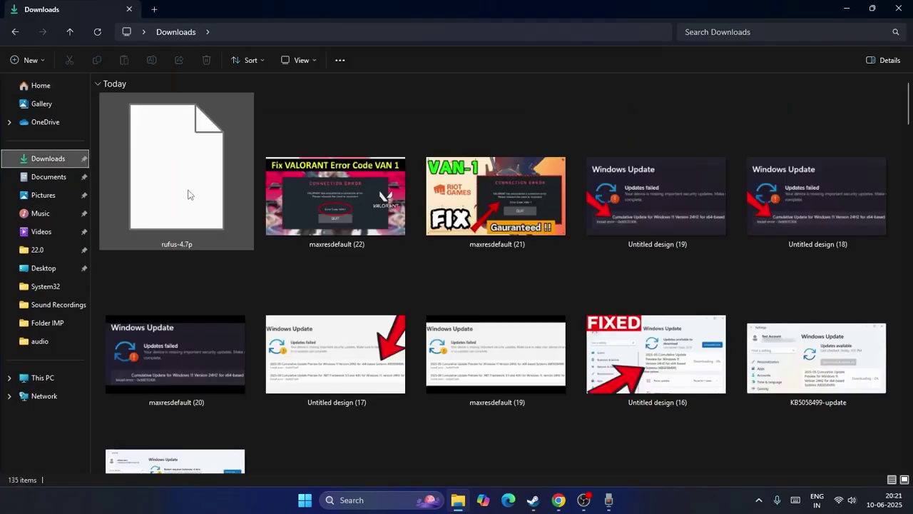
click(871, 9)
drag(199, 249, 323, 32)
click(243, 11)
double_click(332, 35)
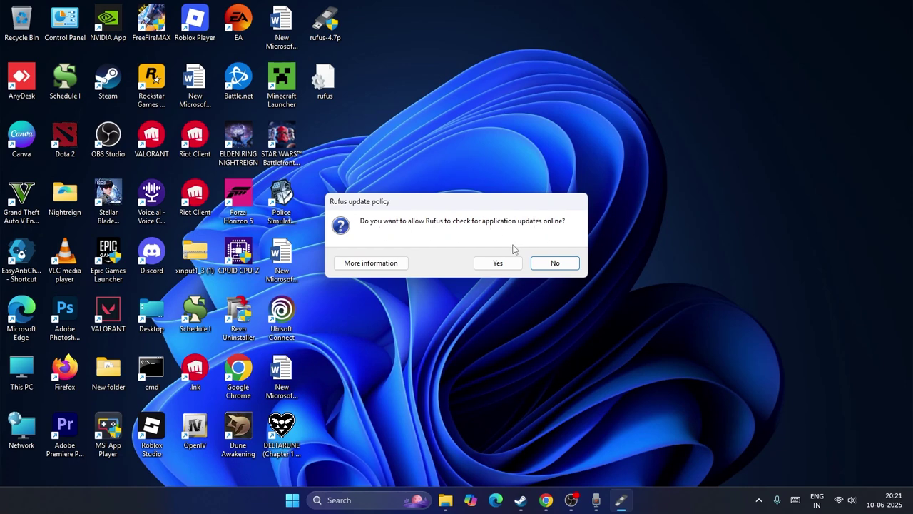
click(495, 264)
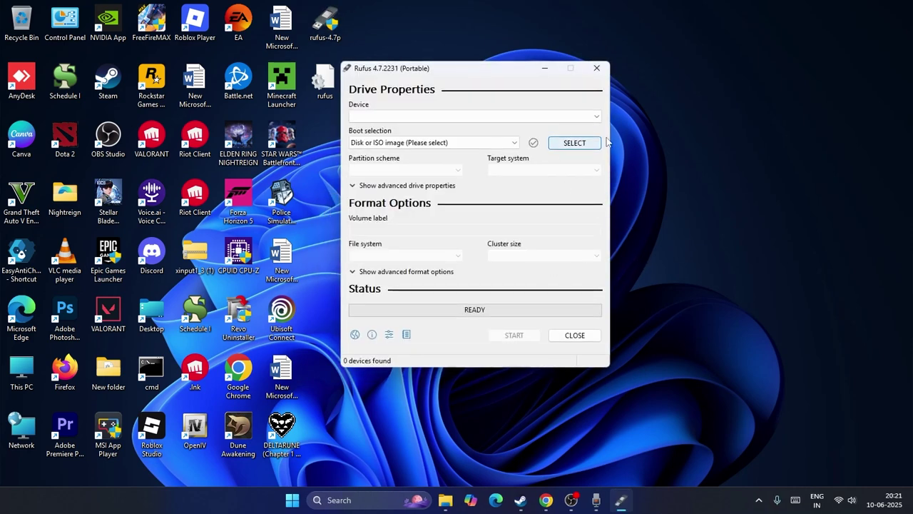
Switch the boot image action from Select to Download
click(571, 143)
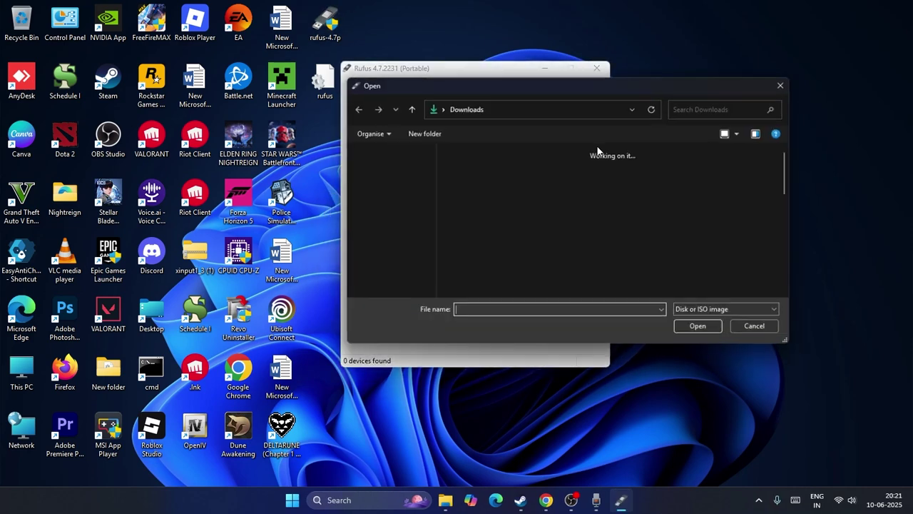
click(782, 86)
click(596, 143)
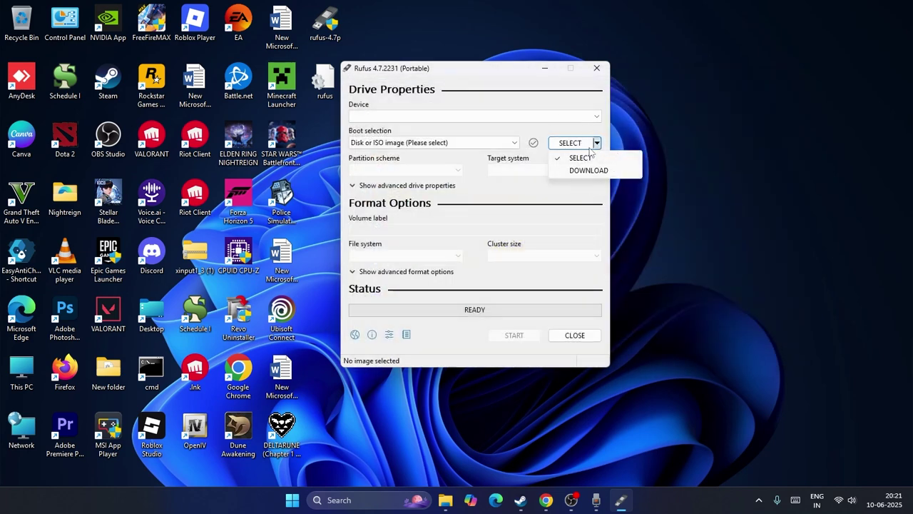
click(600, 134)
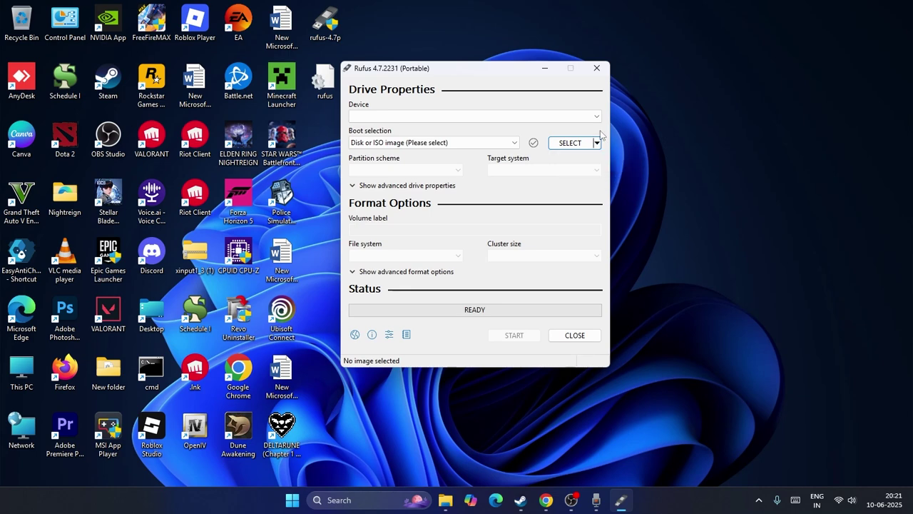
click(598, 145)
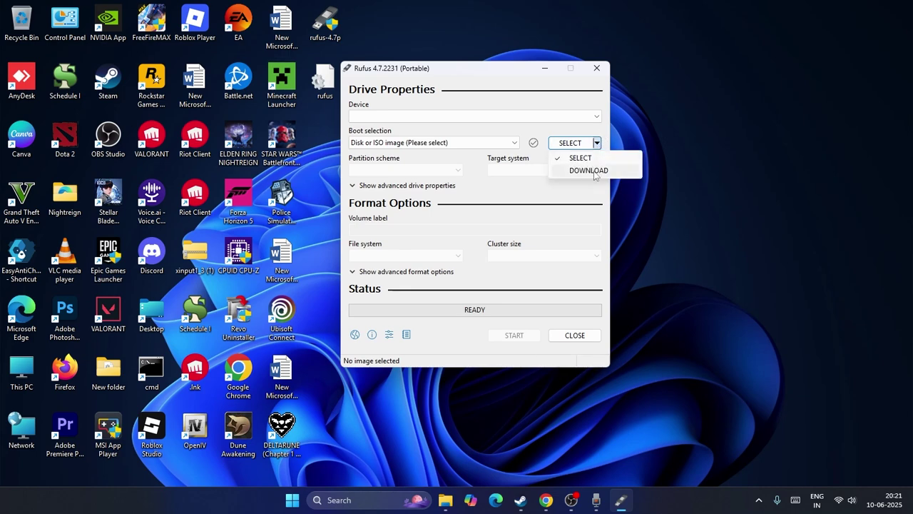
click(589, 173)
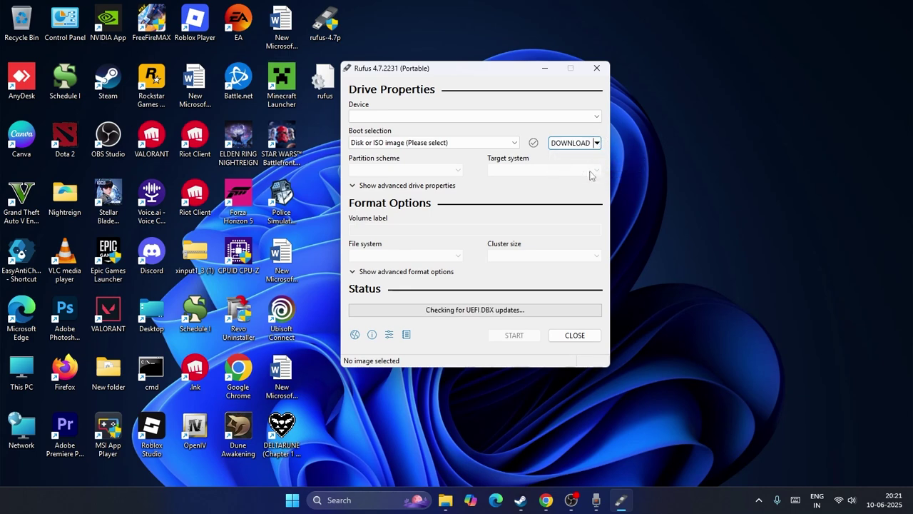
Keep Disk or ISO image as the boot selection and switch the image action back to Select, browsing Downloads without choosing a file
click(514, 142)
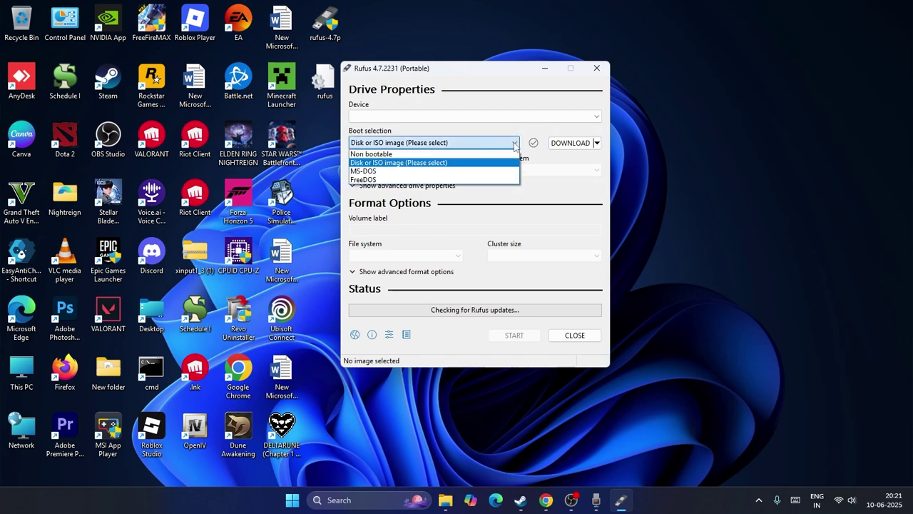
click(372, 163)
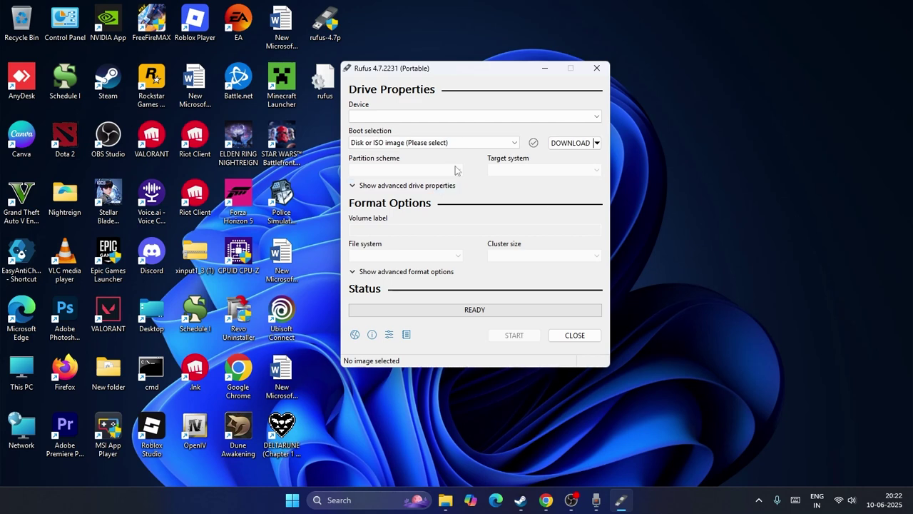
click(598, 143)
click(578, 157)
click(570, 143)
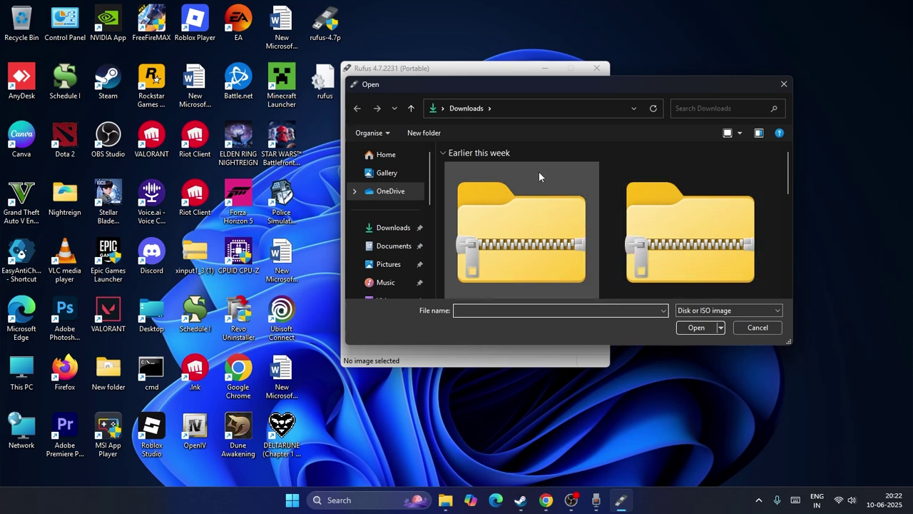
click(757, 326)
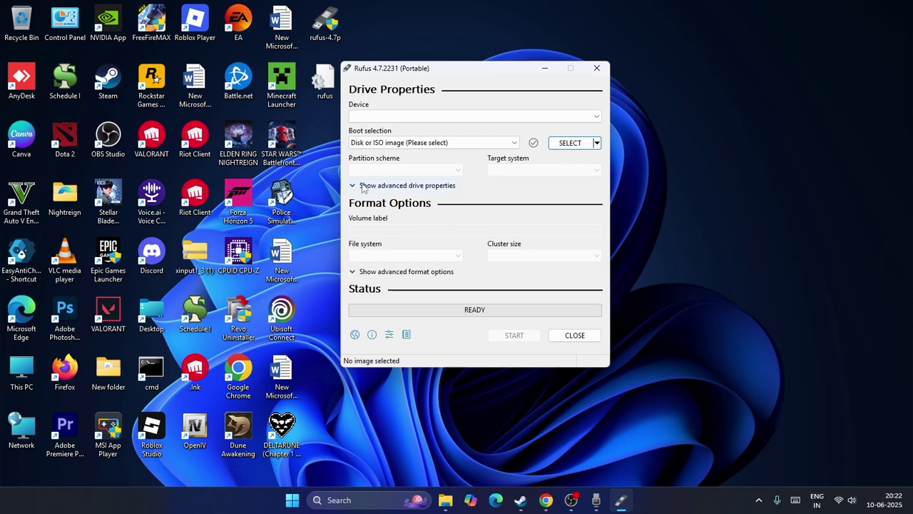
Expand the advanced drive properties
click(421, 187)
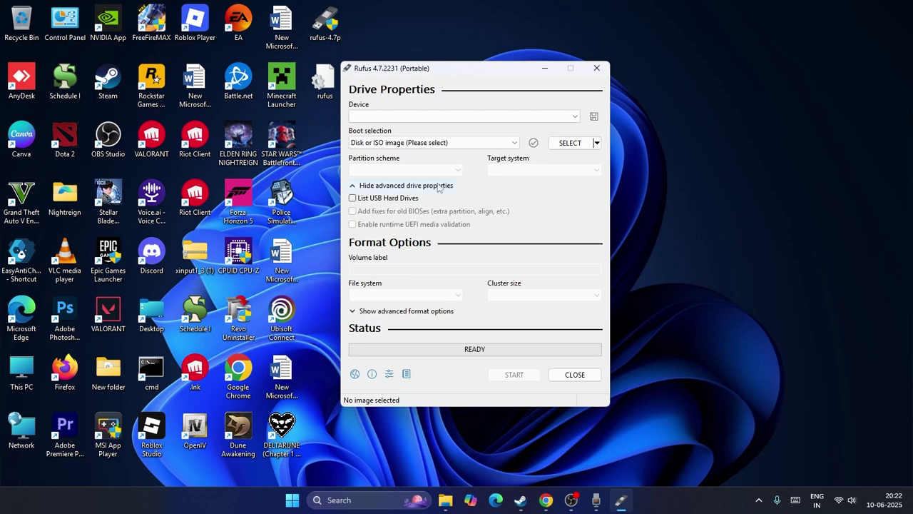
click(357, 188)
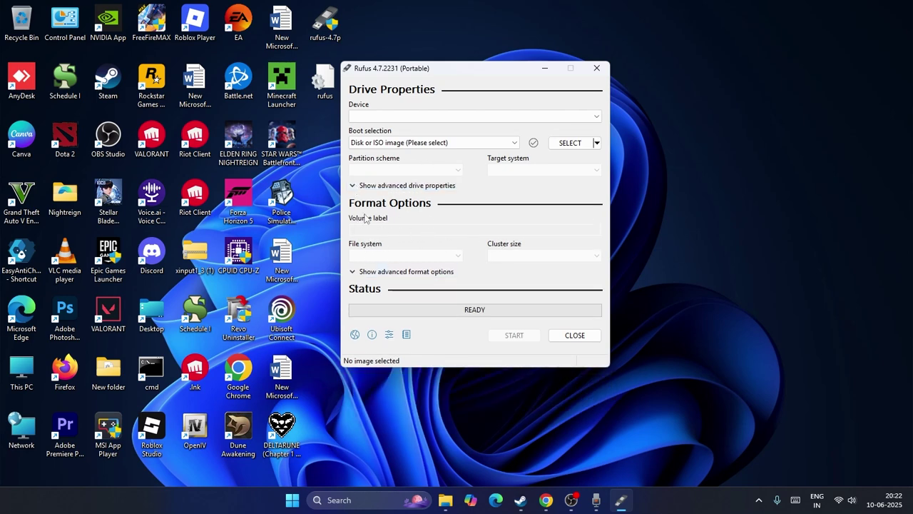
click(357, 187)
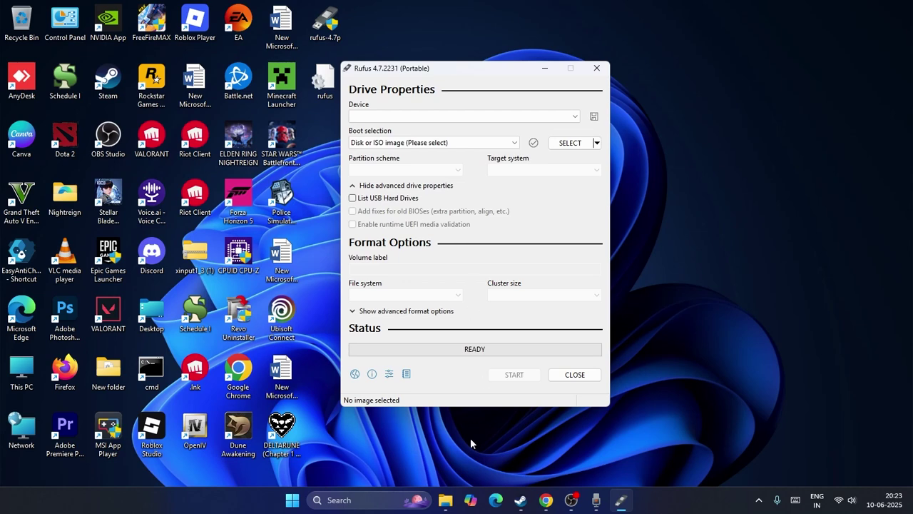
Open System Information by running msinfo32 from the Windows Run dialog
click(371, 499)
text(run)
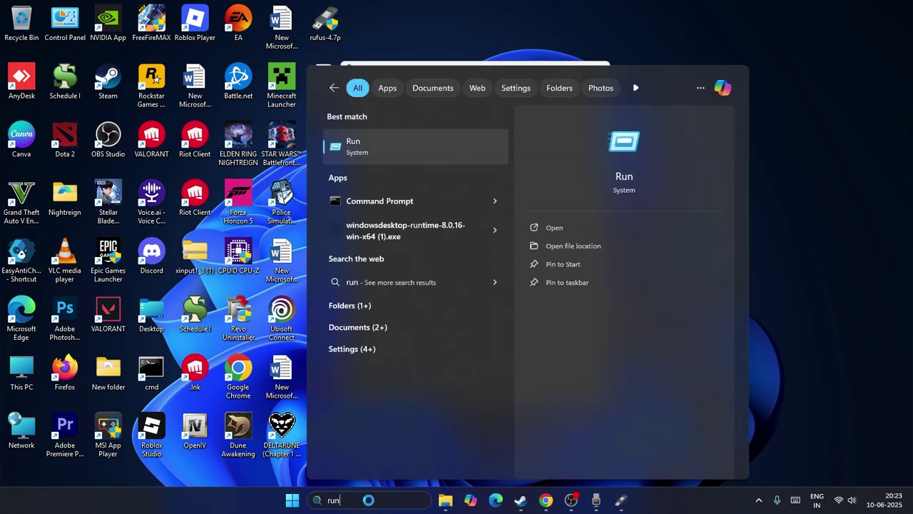
key(Return)
key(BackSpace)
text(ms)
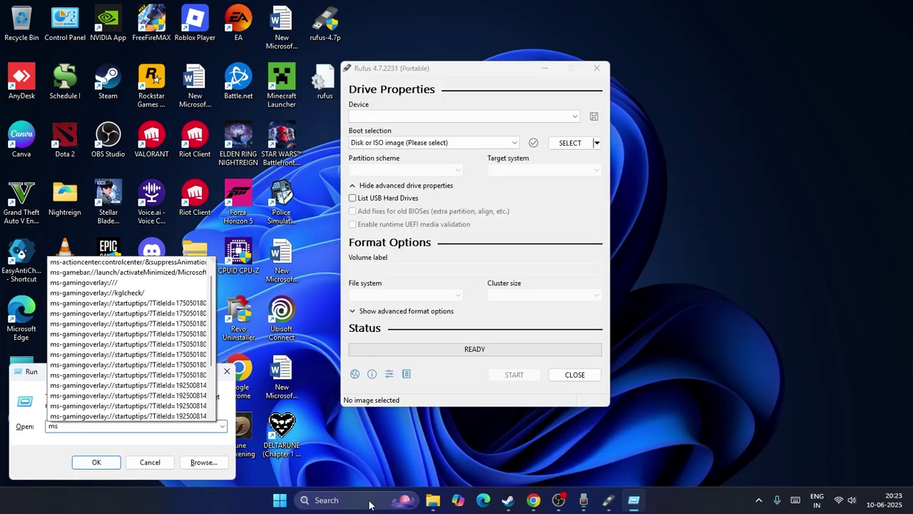
text(inf)
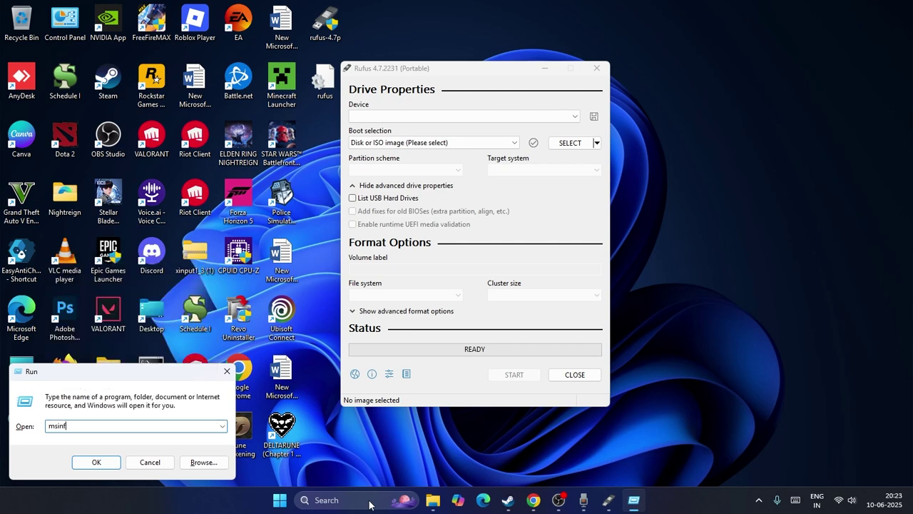
text(o32)
key(Return)
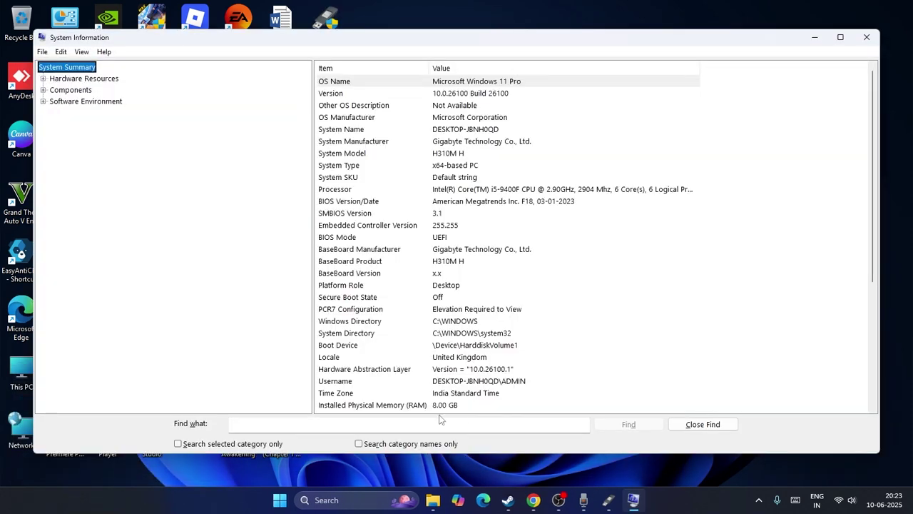
Check the BIOS Mode entry in the system summary, and close both System Information and Rufus
click(322, 241)
click(323, 242)
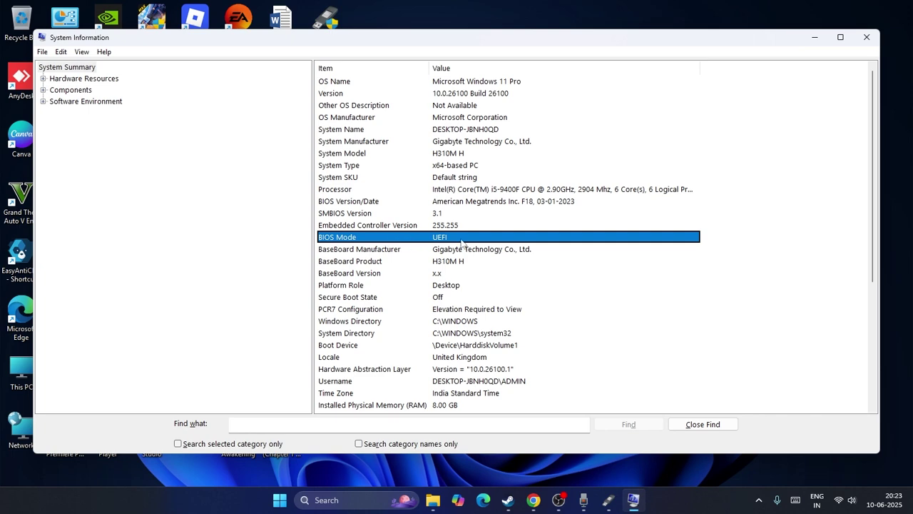
click(866, 37)
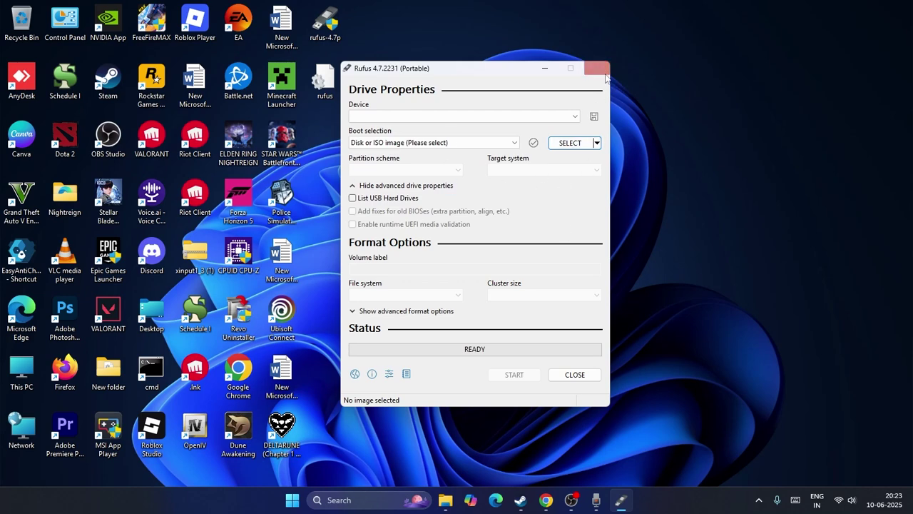
click(598, 70)
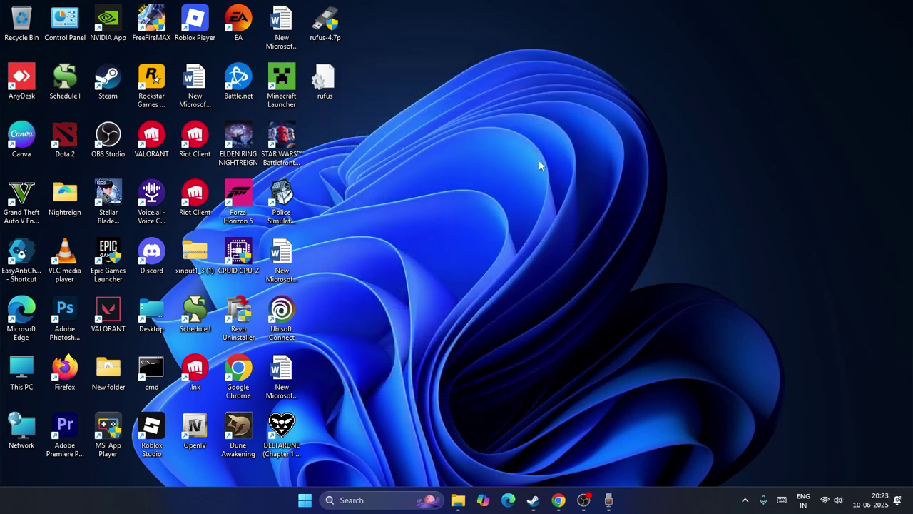